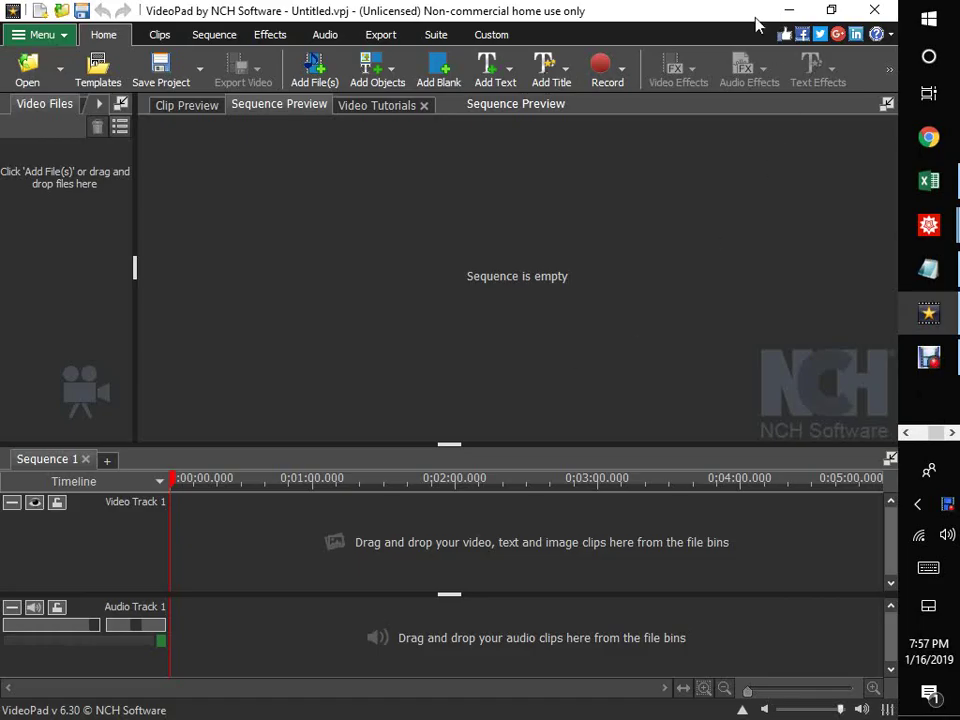
- Minimize the empty VideoPad Video Editor project window to reveal the desktop
click(789, 11)
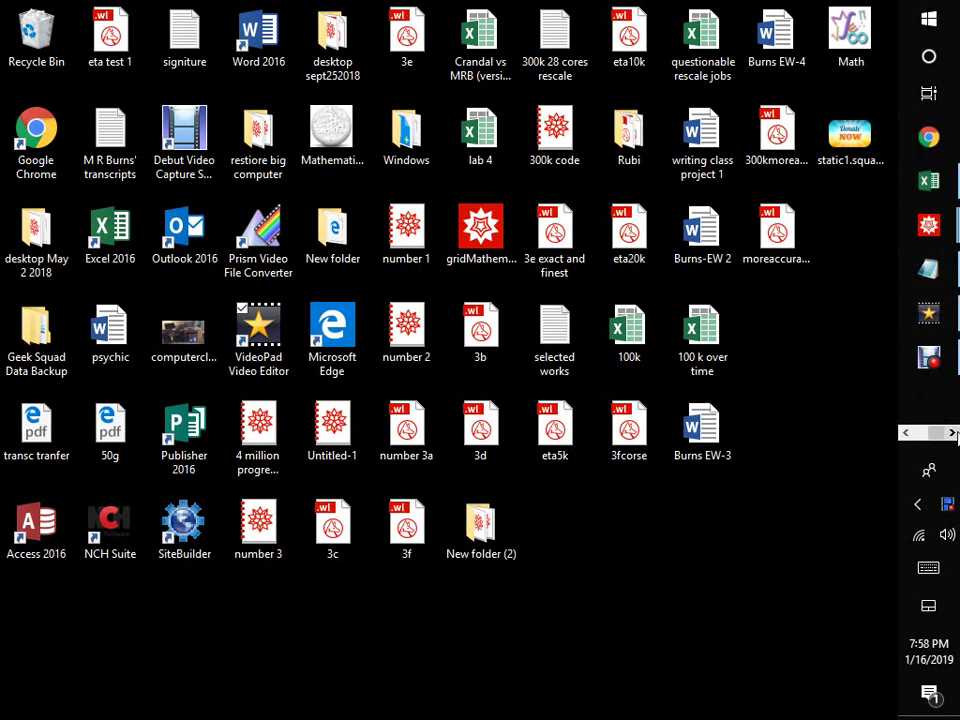
- Open the LogMeIn remote session to DIGITALSTORM-PC showing the running Mathematica notebook
click(906, 434)
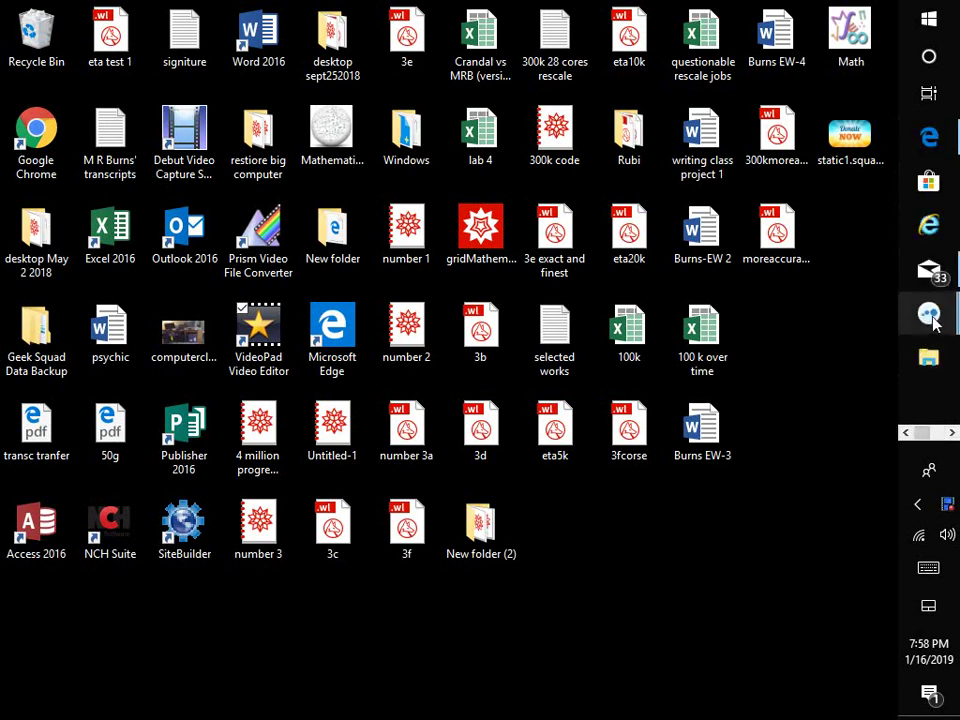
mouse_move(934, 322)
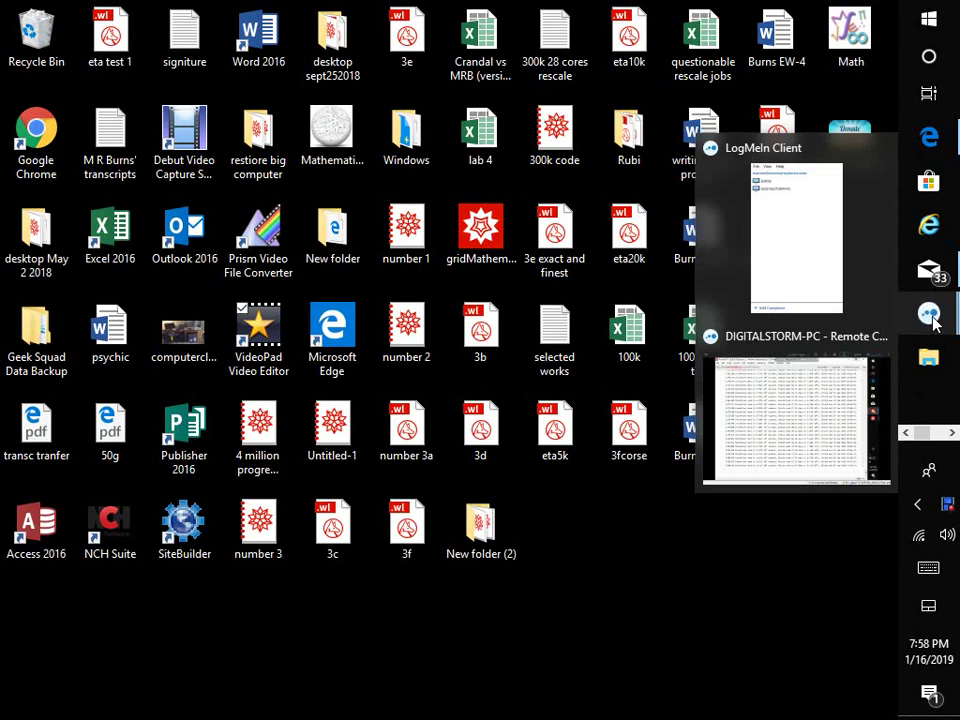
click(816, 429)
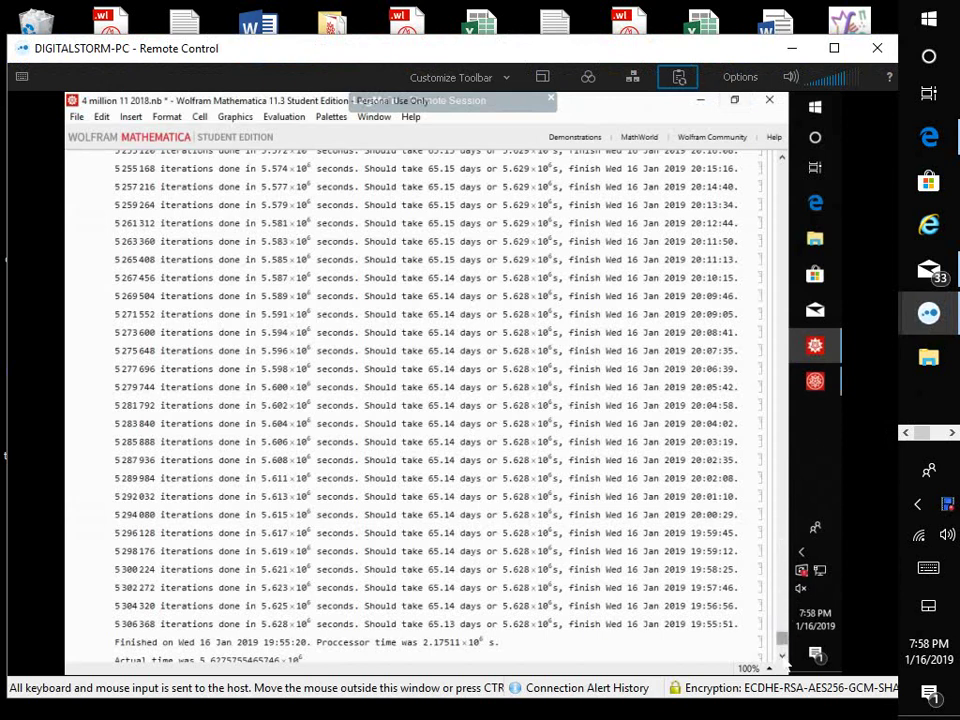
- Scroll to the notebook's newest output to show the finished run's timing report
click(783, 657)
click(783, 657)
click(783, 657)
click(783, 657)
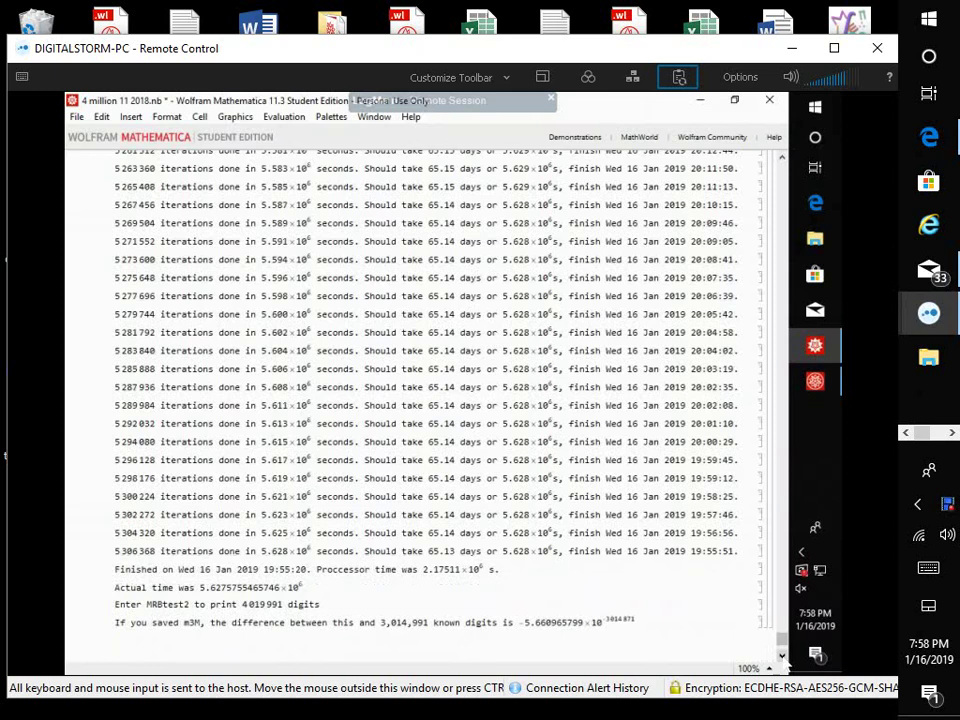
click(783, 657)
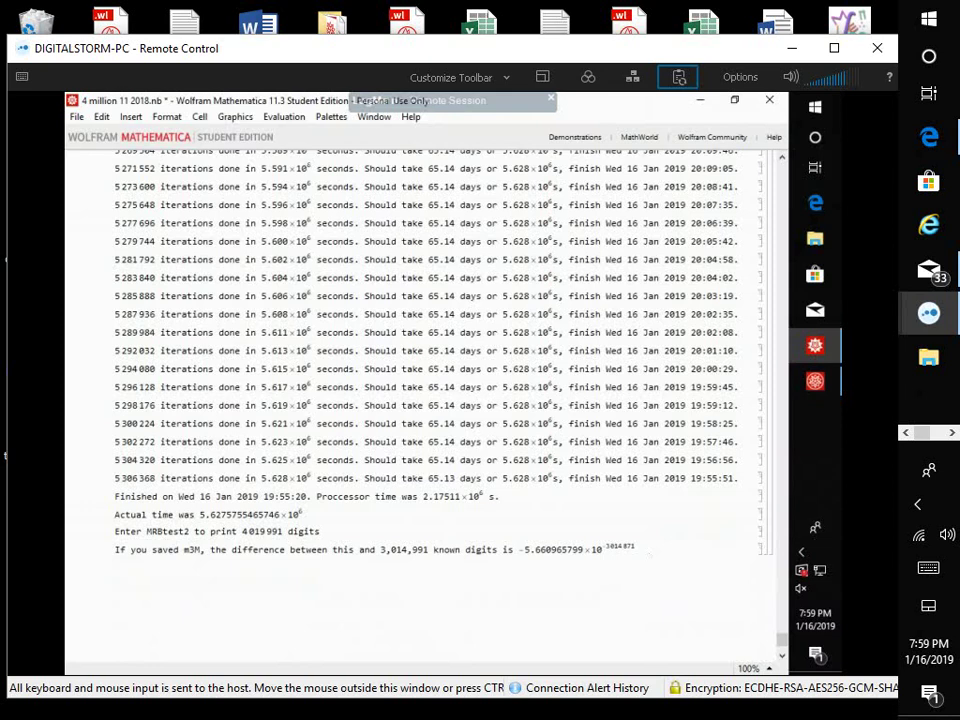
- Enter MRBtest2 in a new cell below the report and evaluate it
click(420, 540)
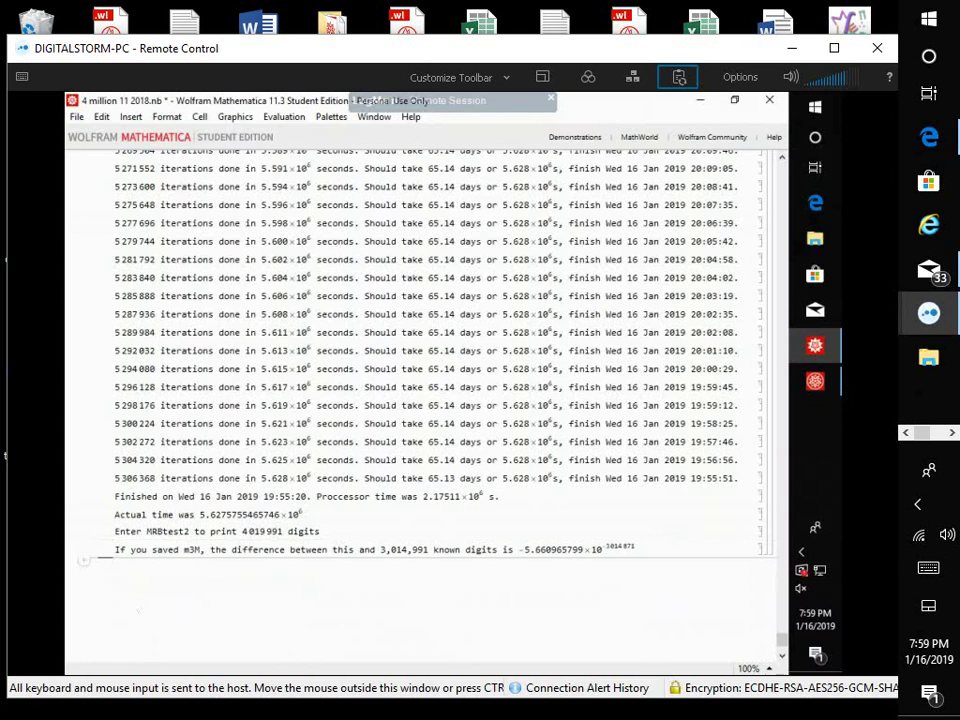
text(M)
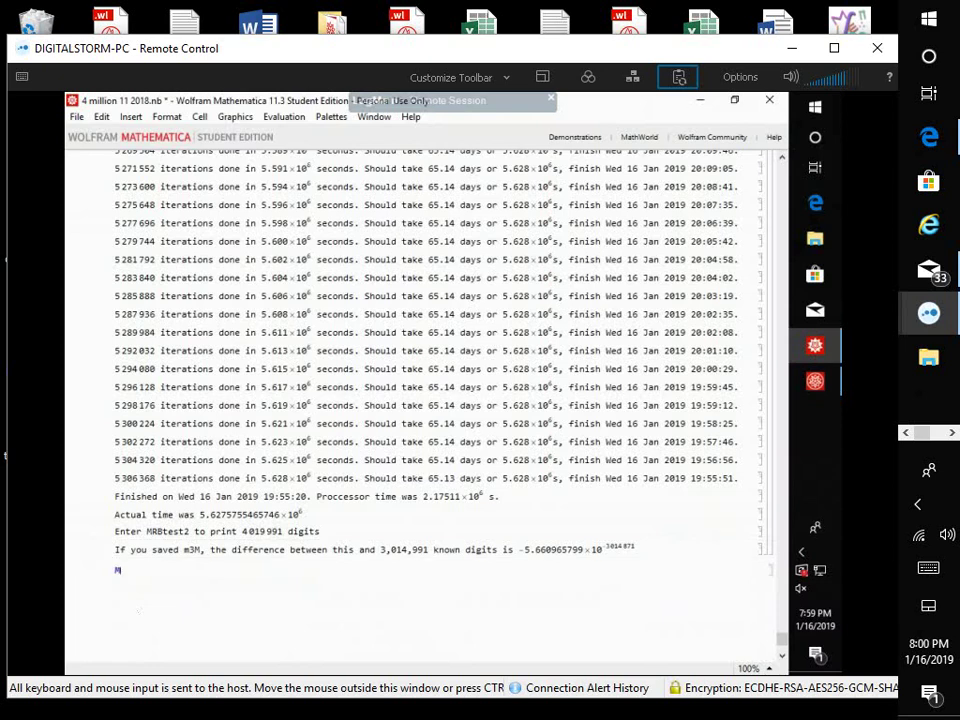
text(R)
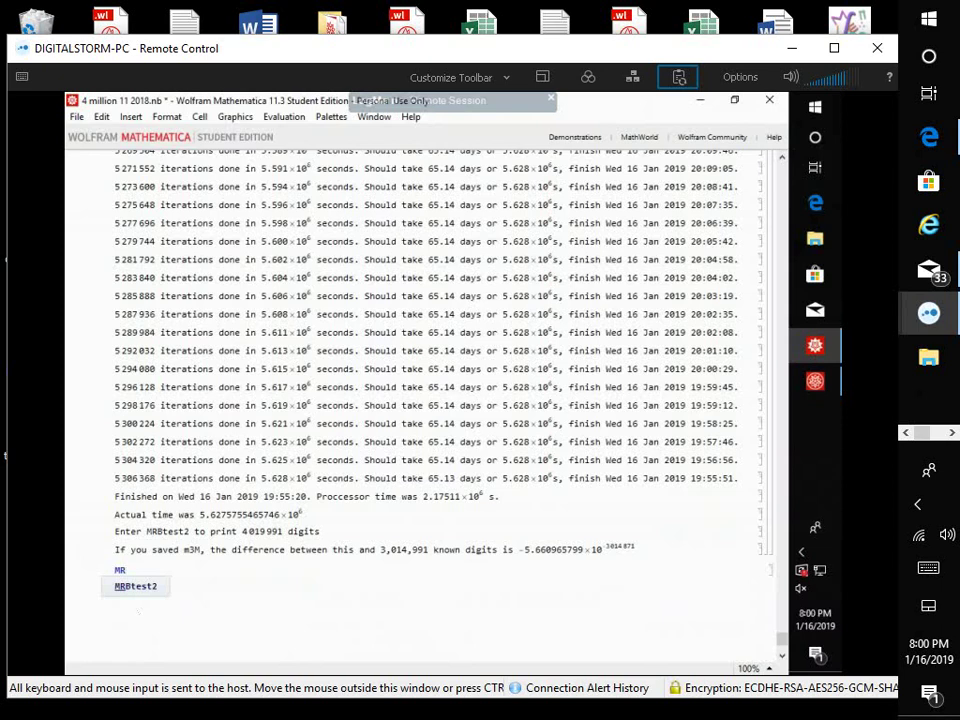
click(146, 592)
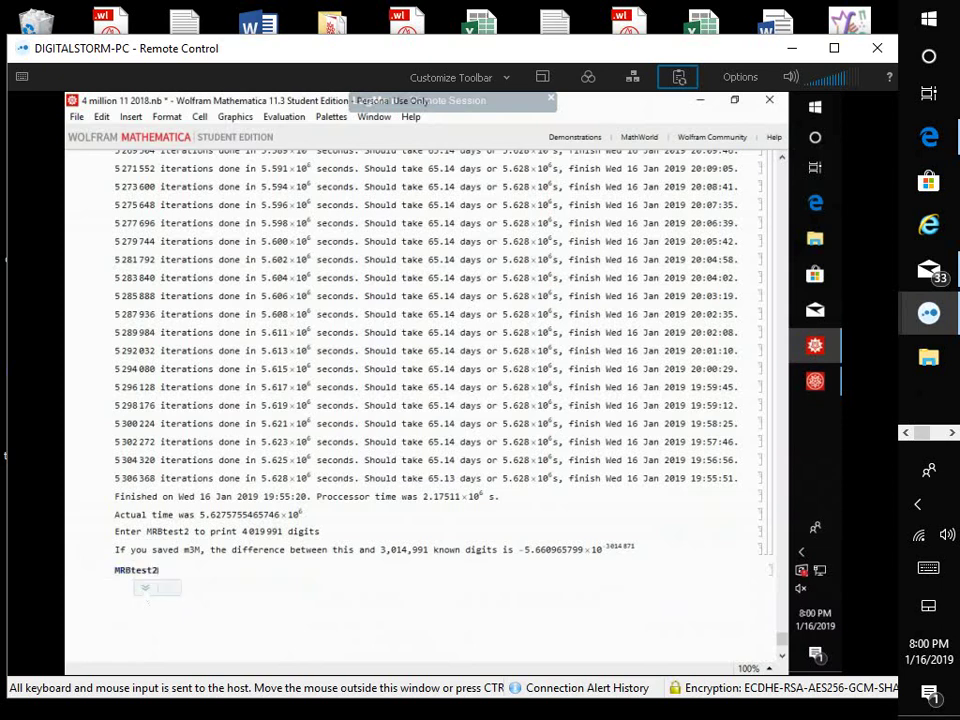
key(shift+Return)
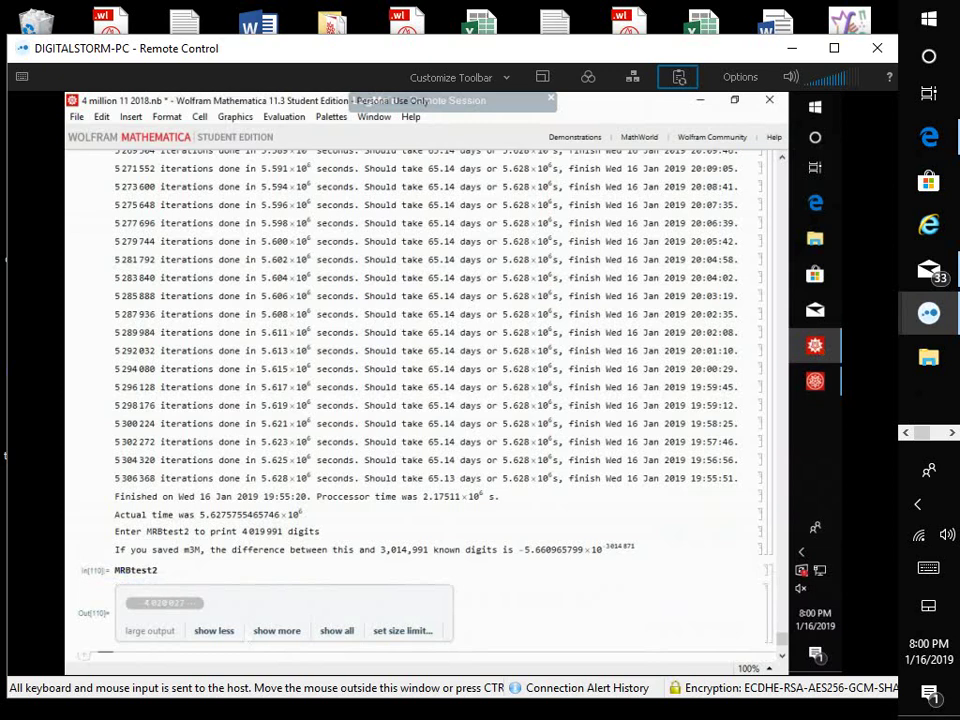
- Show all of the collapsed MRBtest2 output, then select and deselect a short run of digits
click(336, 630)
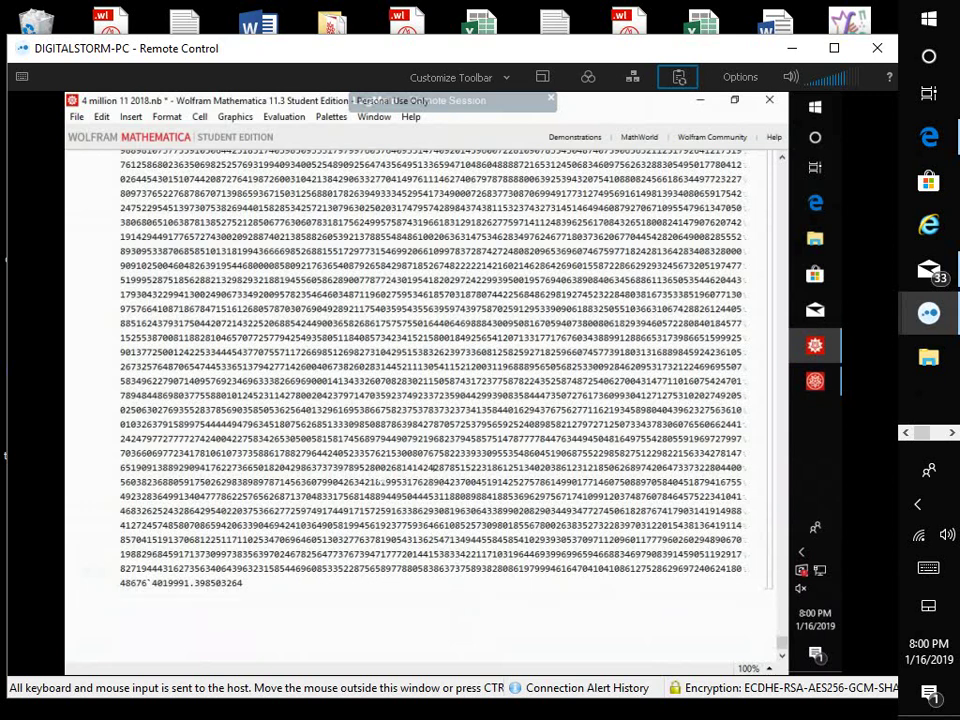
drag(421, 467, 434, 468)
click(260, 361)
- Find the digit string 204800 in the expanded output, then close the search dialog
key(ctrl+f)
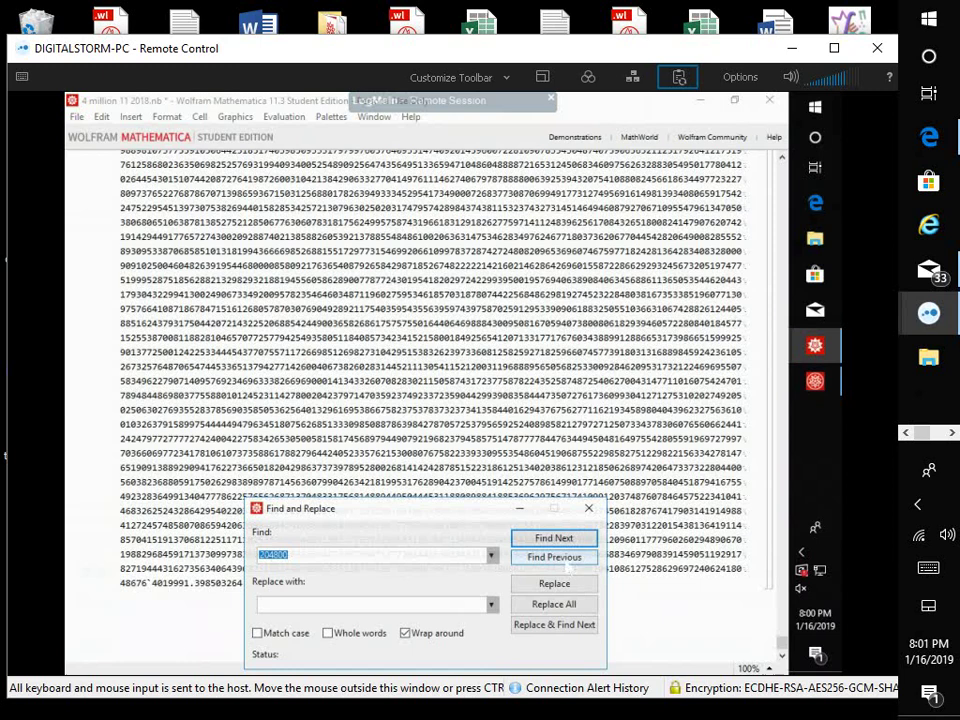
click(567, 566)
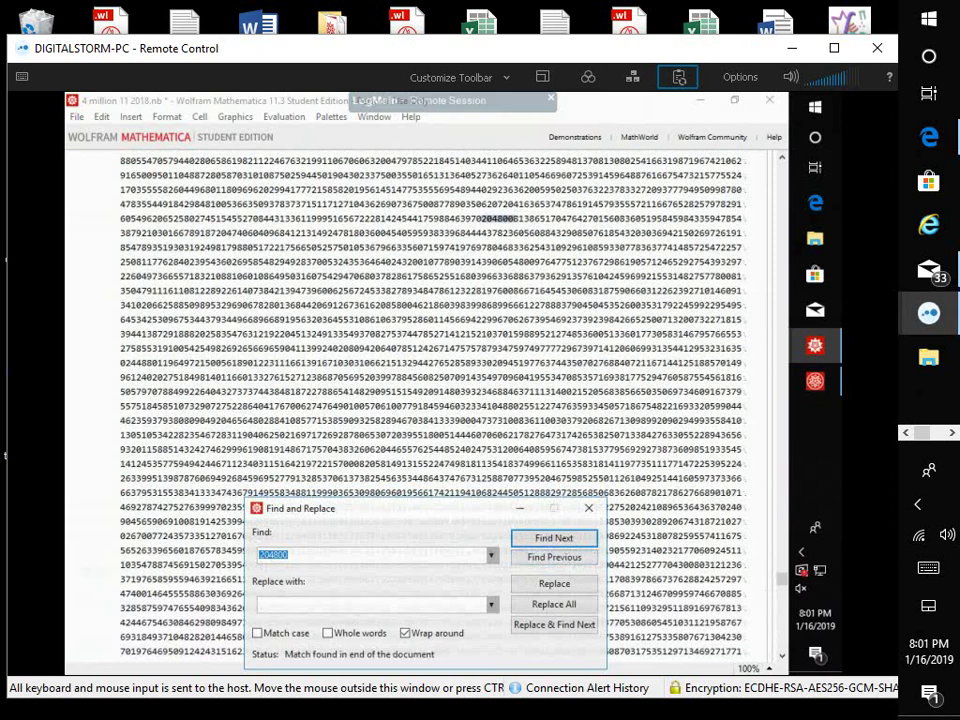
drag(380, 508, 420, 525)
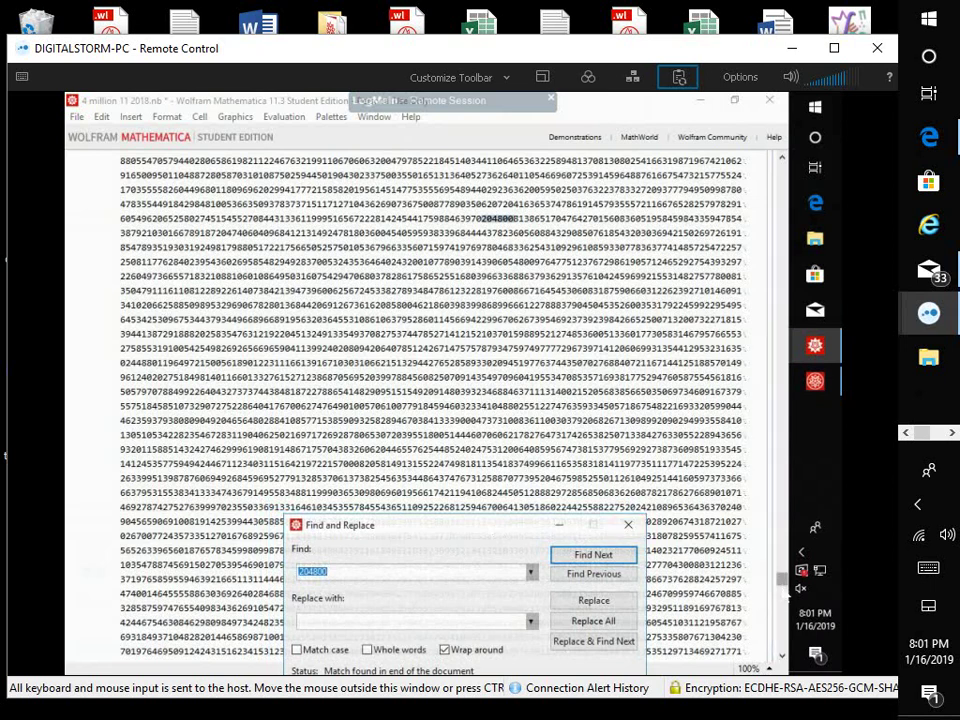
key(Escape)
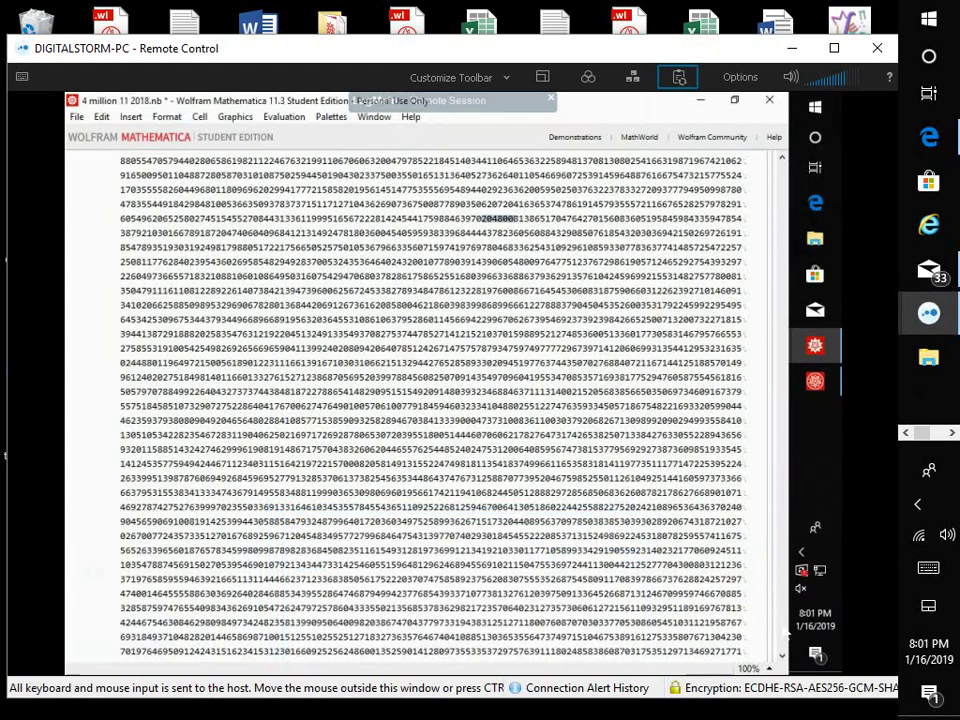
- Scroll to the end of the MRBtest2 output and select a run of digits near the end
scroll(590, 475, down, 10)
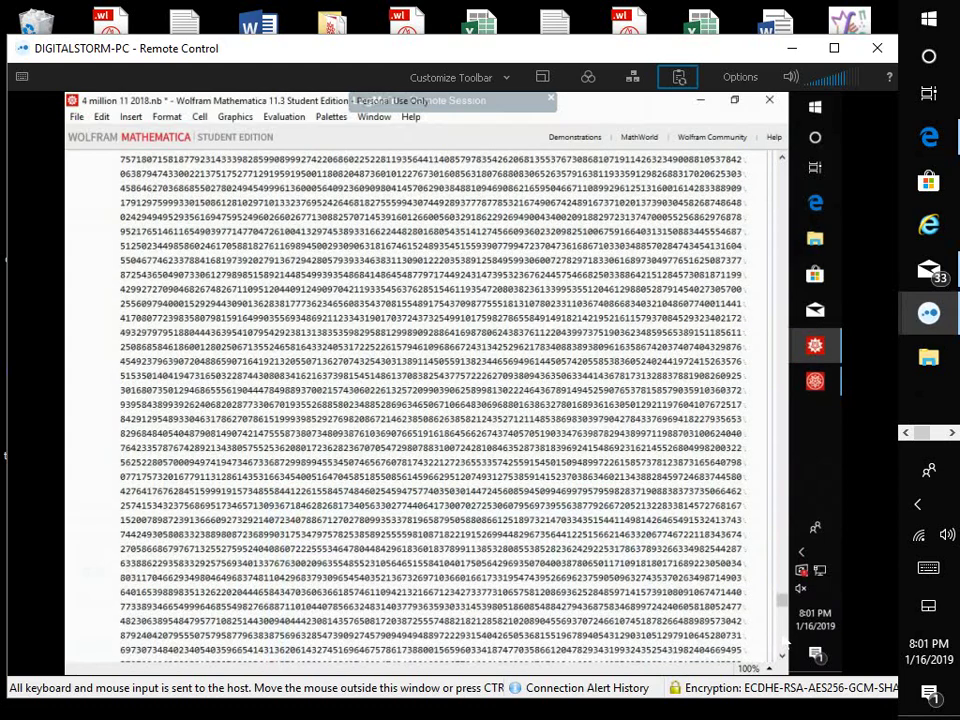
scroll(590, 473, down, 5)
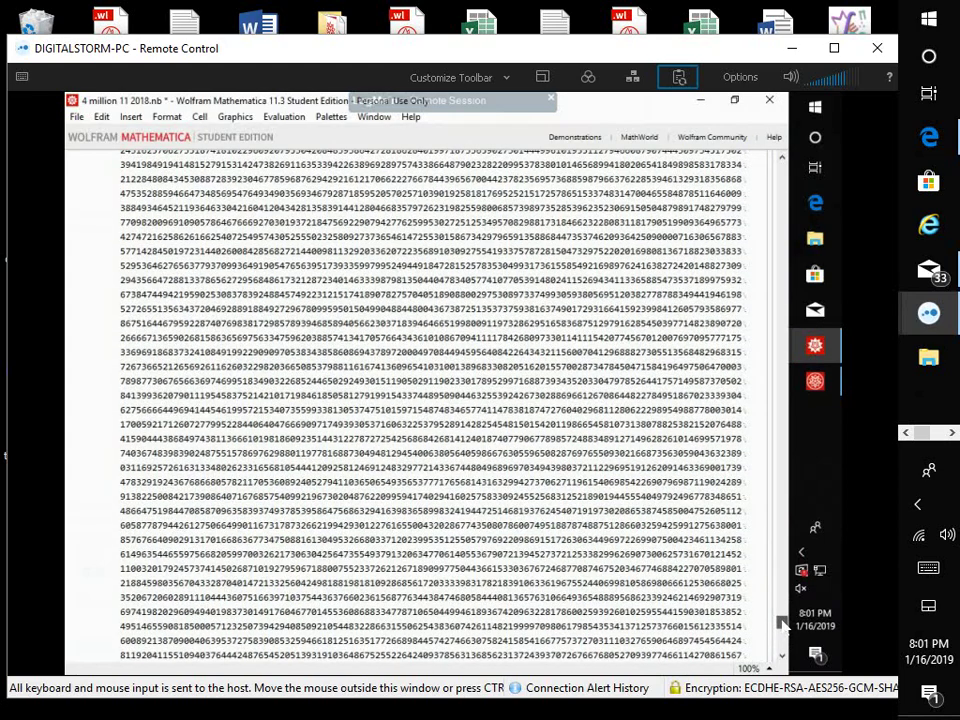
scroll(590, 473, down, 3)
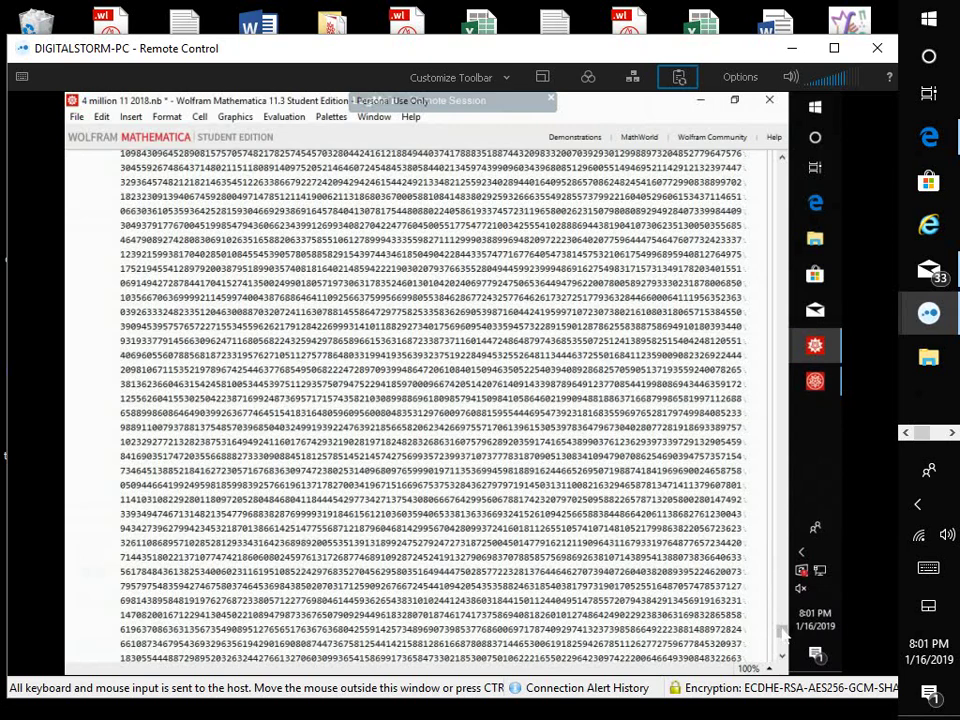
scroll(590, 476, down, 3)
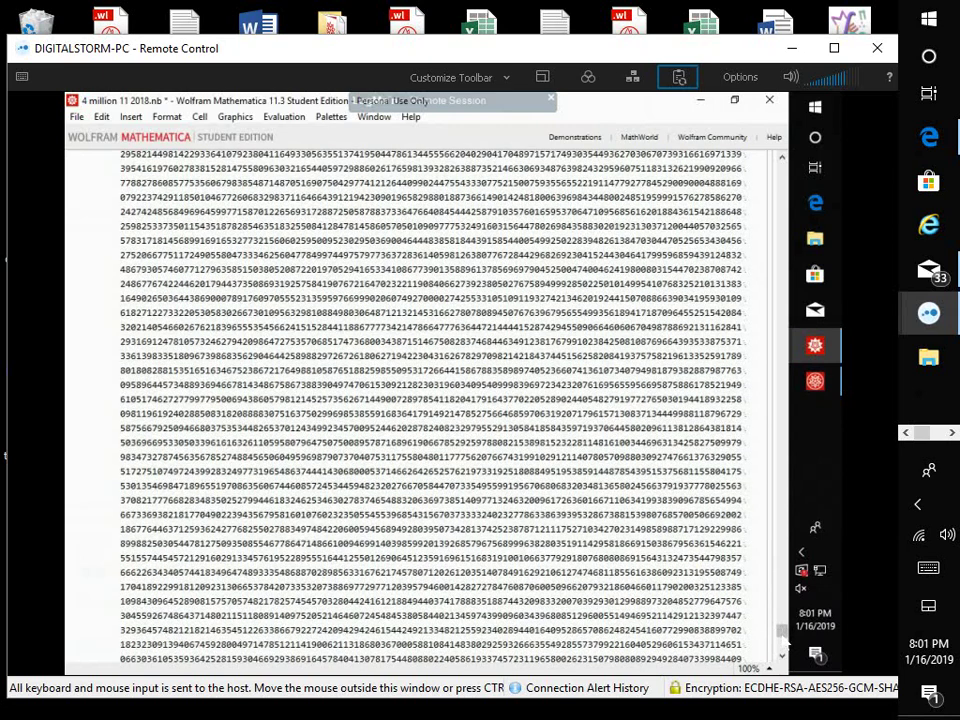
scroll(425, 410, down, 3)
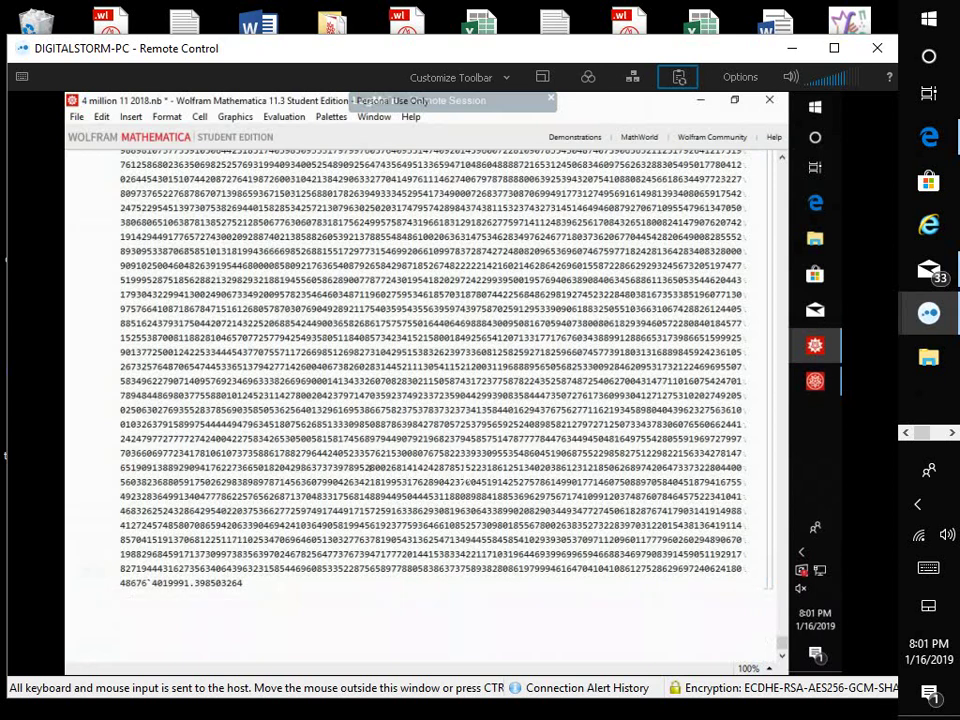
drag(368, 467, 467, 467)
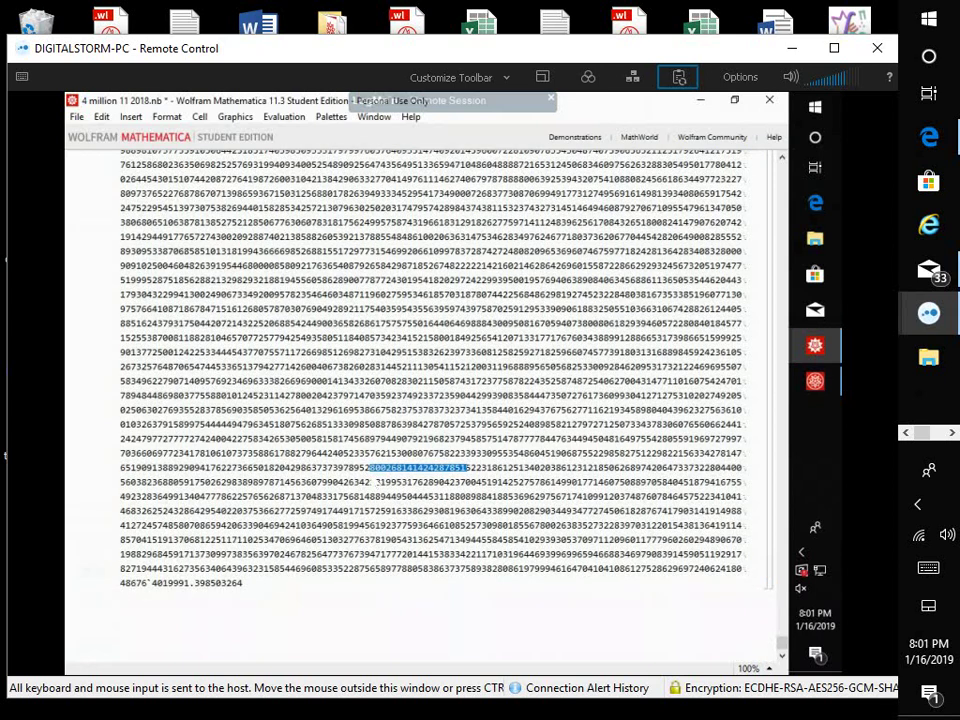
click(466, 468)
key(ctrl+f)
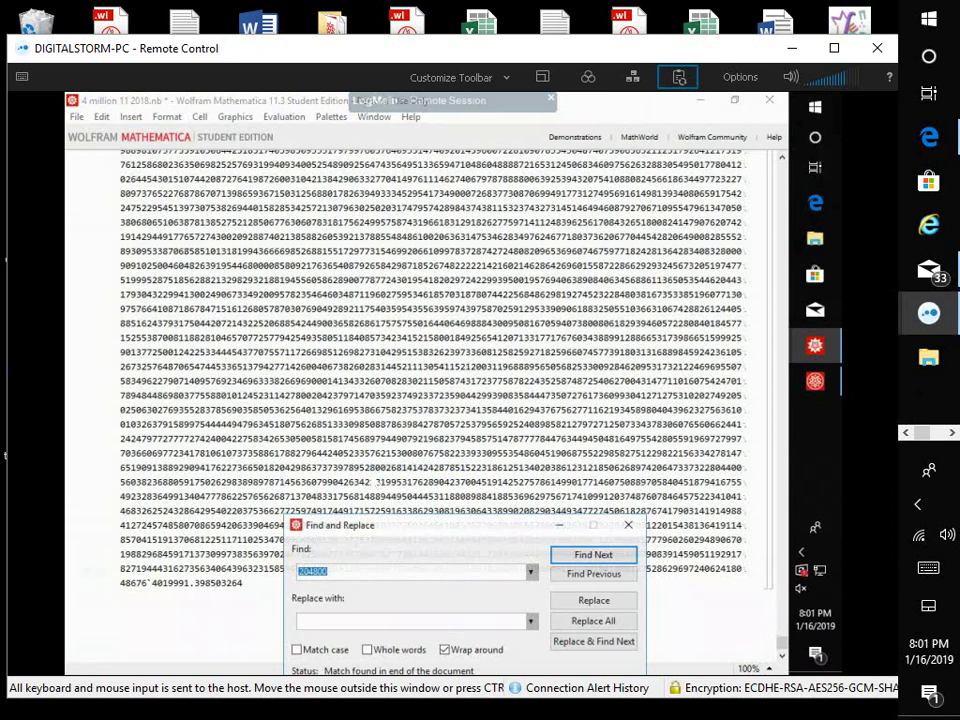
text(collumn)
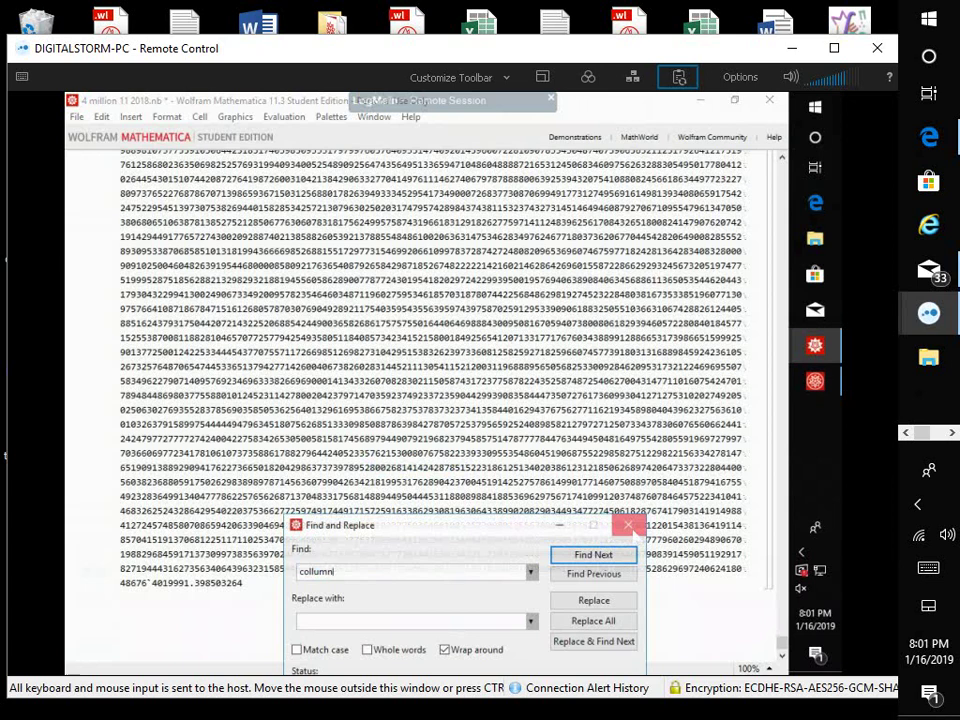
click(628, 525)
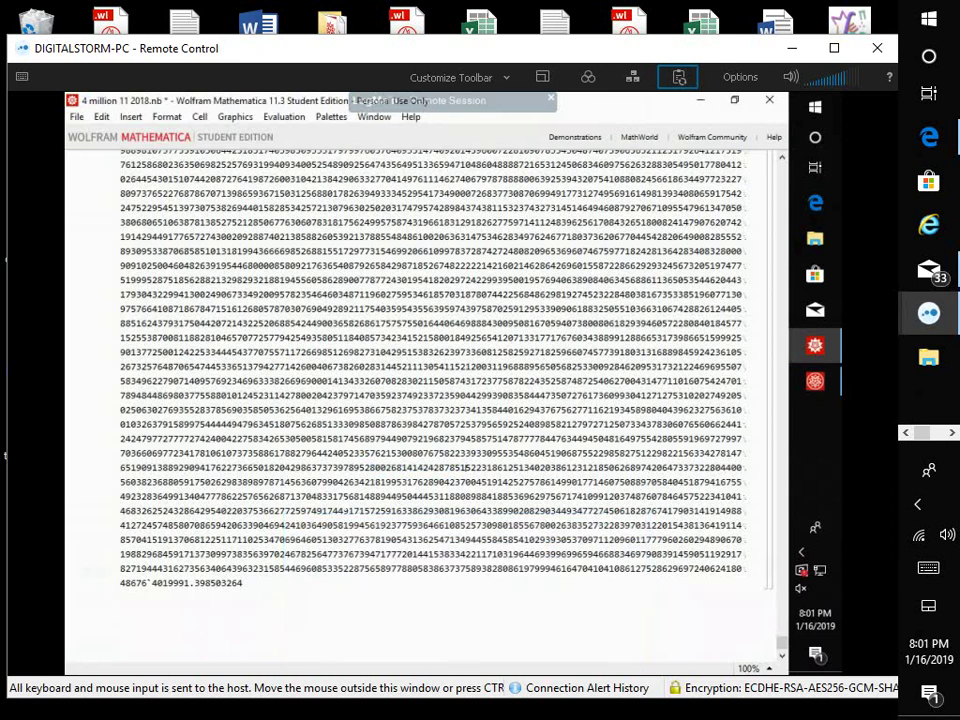
drag(343, 497, 474, 497)
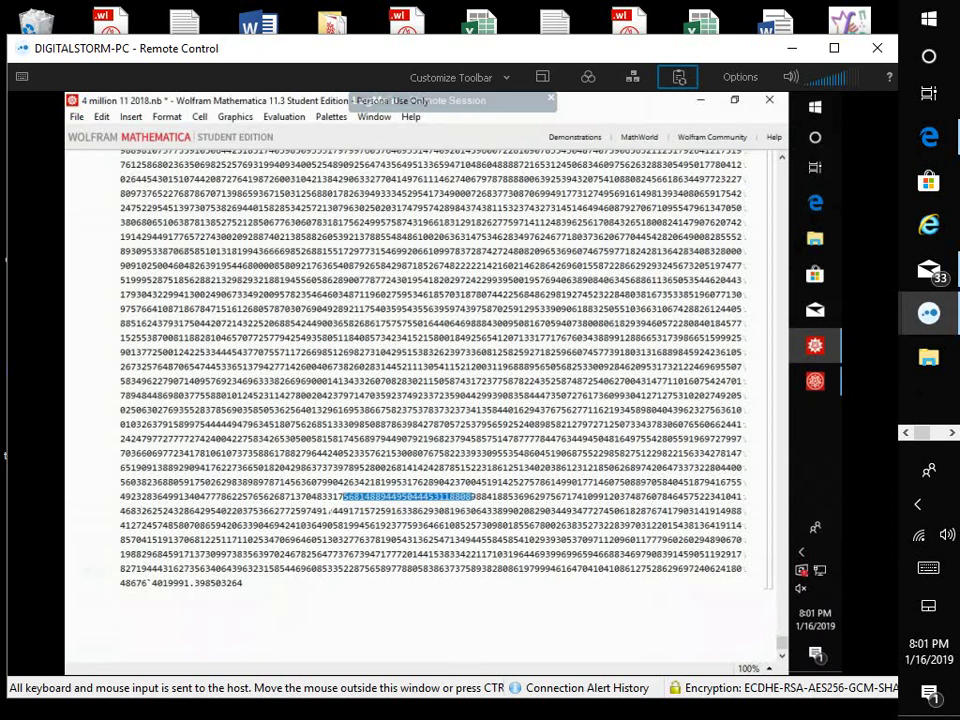
key(ctrl+f)
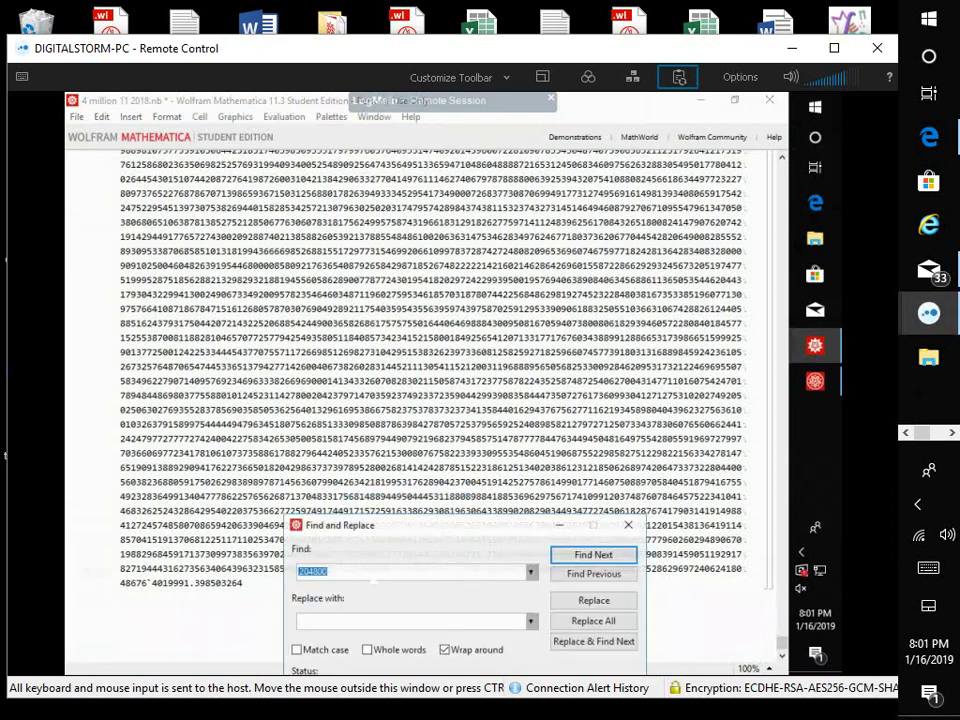
text(collumn)
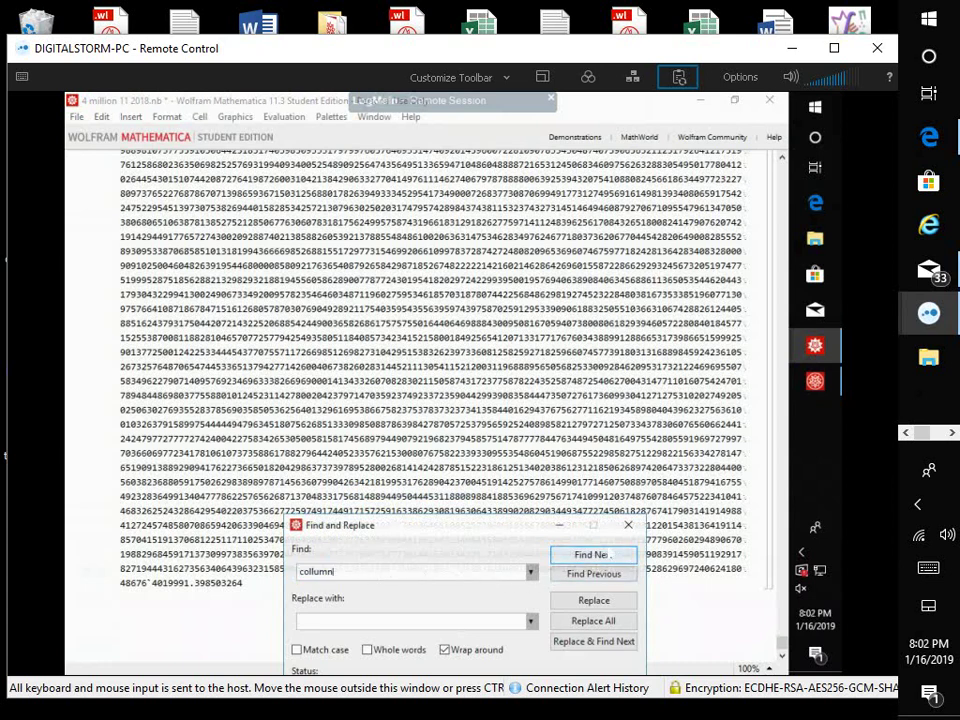
click(628, 526)
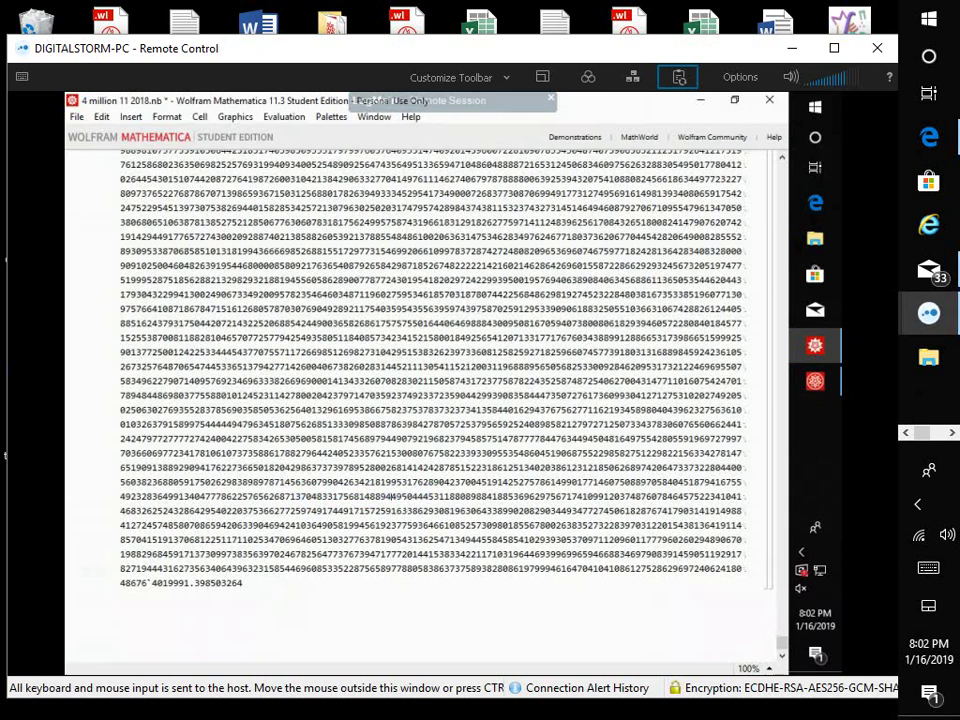
- Select a run of the final digits and search backwards for them with Find Previous
drag(309, 497, 426, 497)
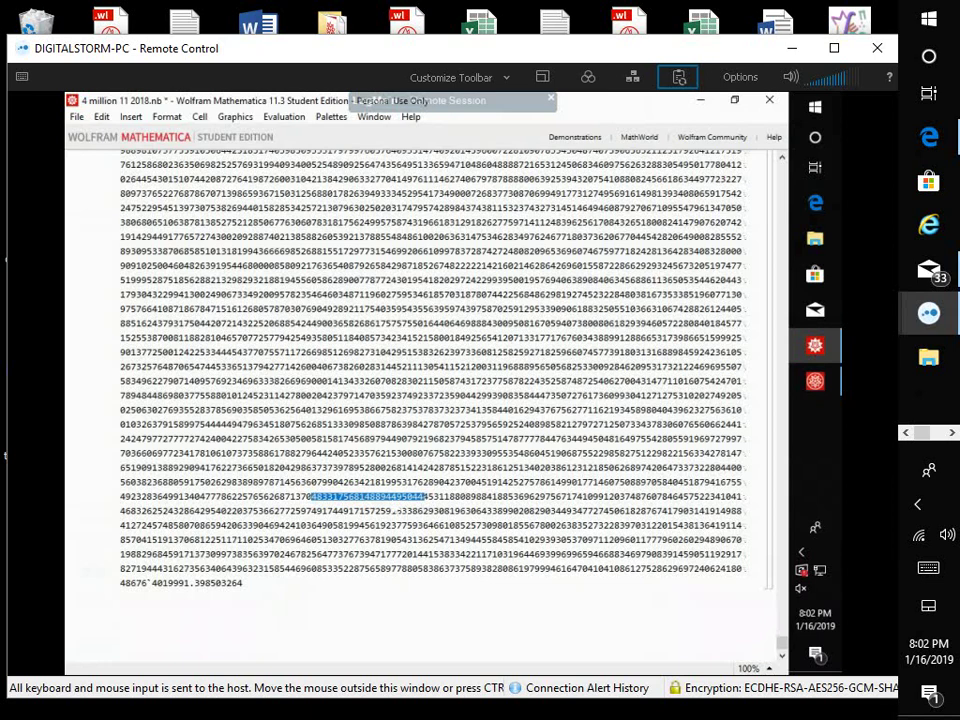
key(ctrl+f)
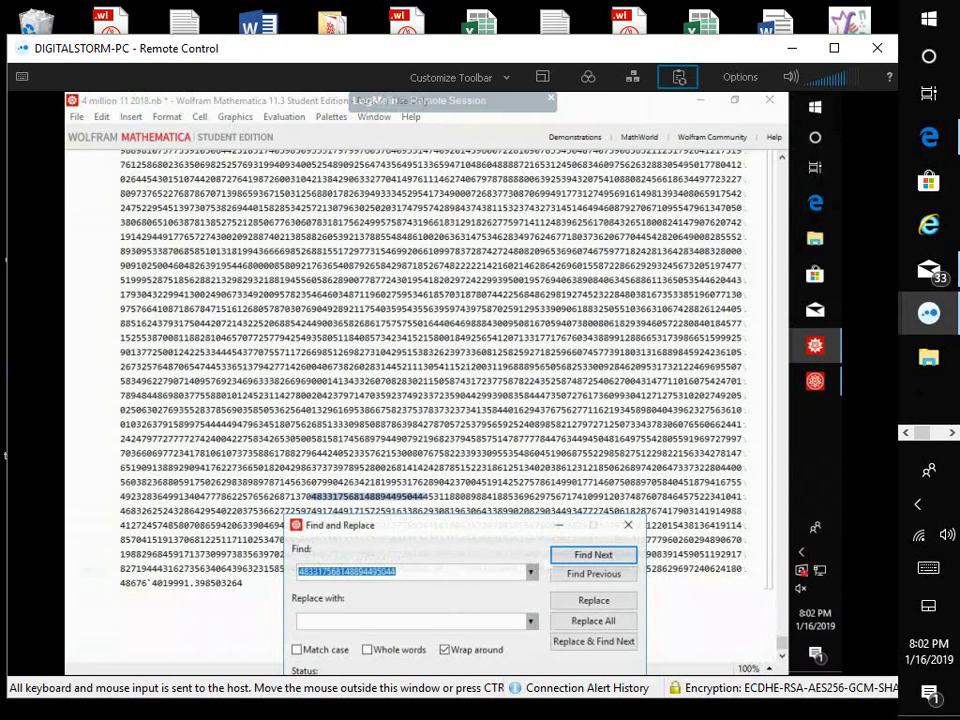
click(594, 574)
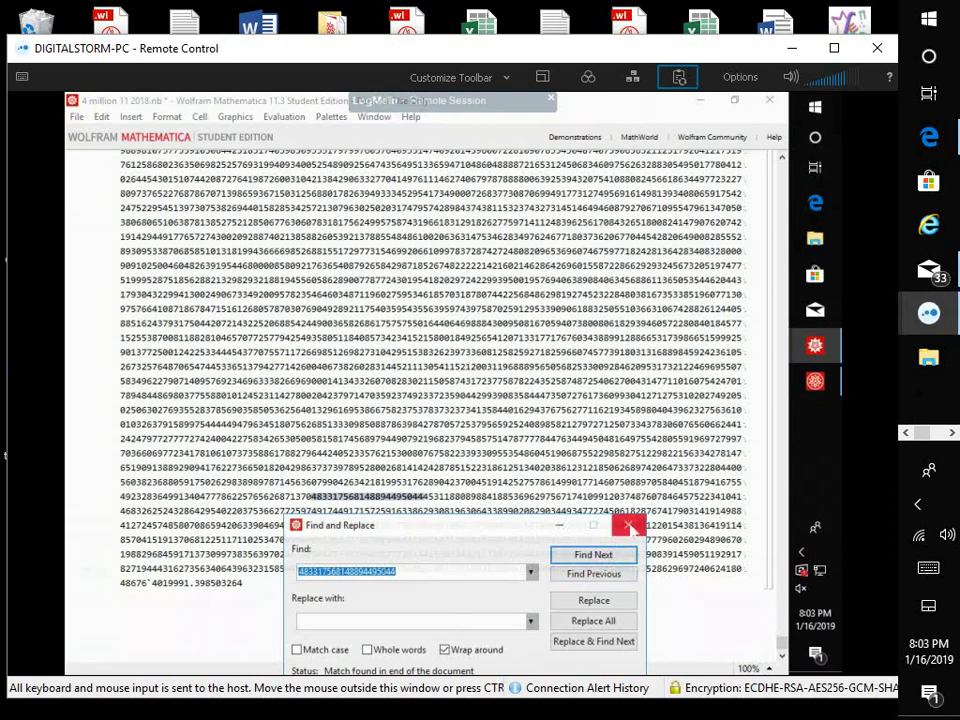
- Close the Find and Replace dialog
click(629, 526)
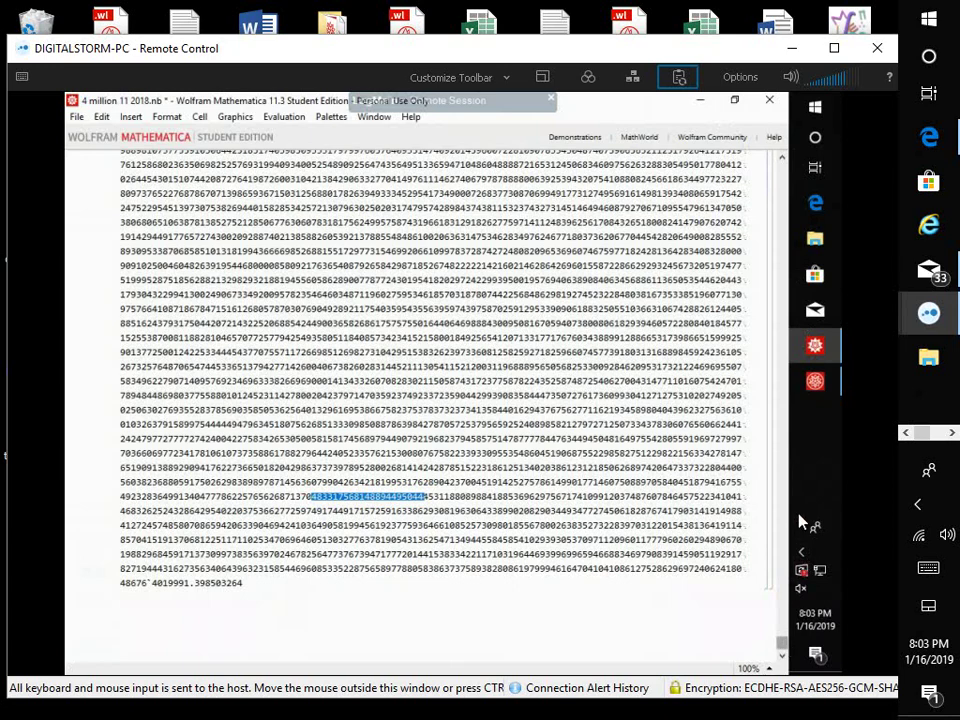
- Save the notebook 4 million 11 2018.nb using File > Save
scroll(800, 521, up, 10)
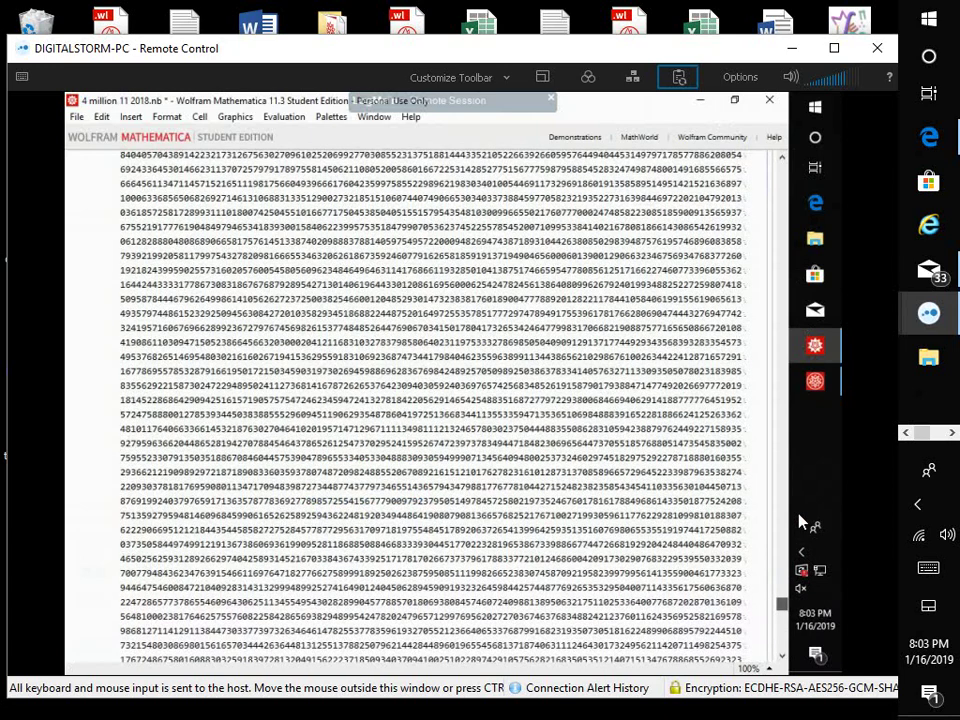
scroll(800, 521, up, 10)
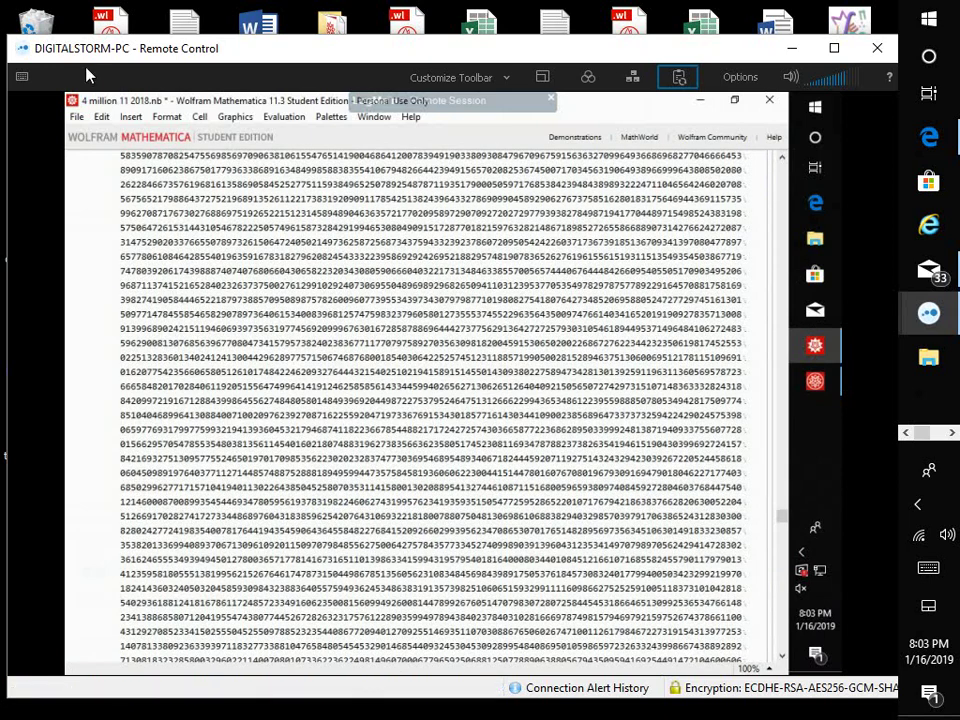
key(alt)
key(Down)
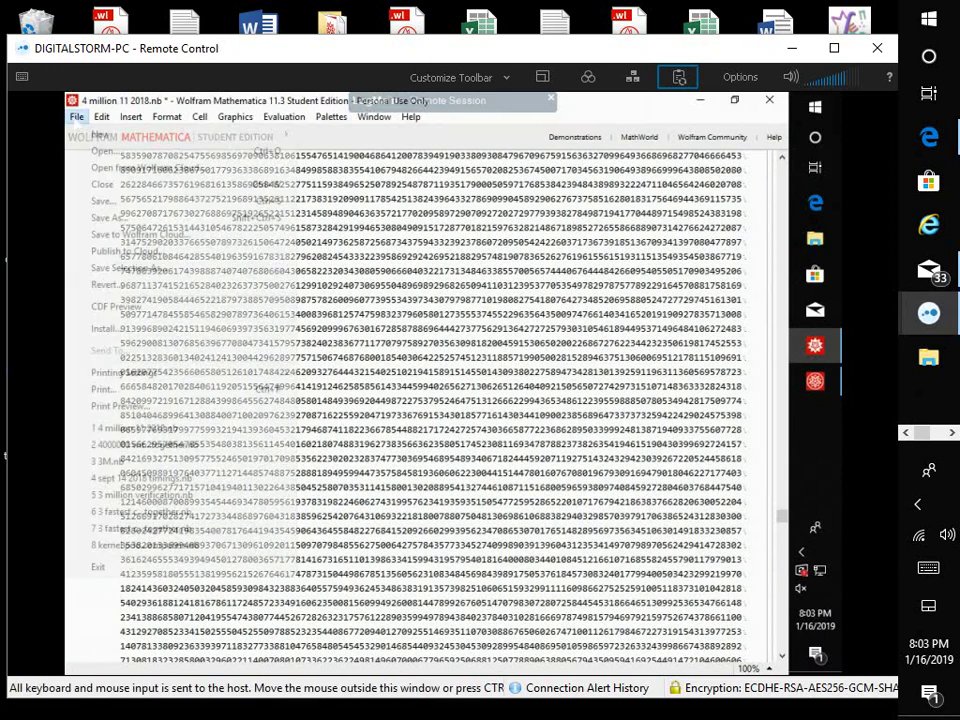
key(Up)
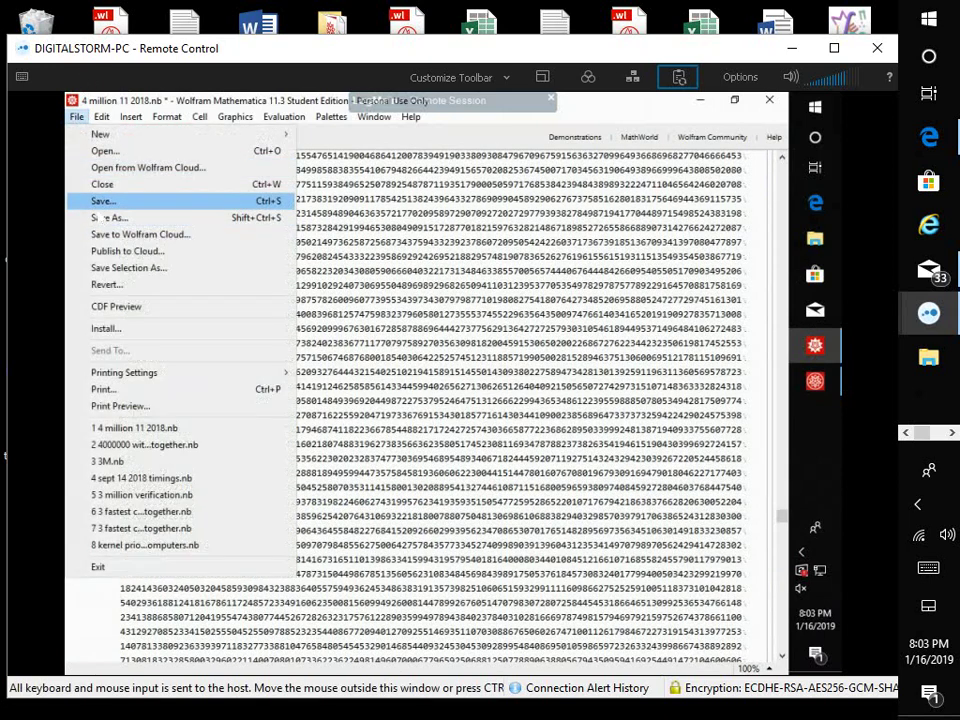
key(Down)
key(Up)
key(Return)
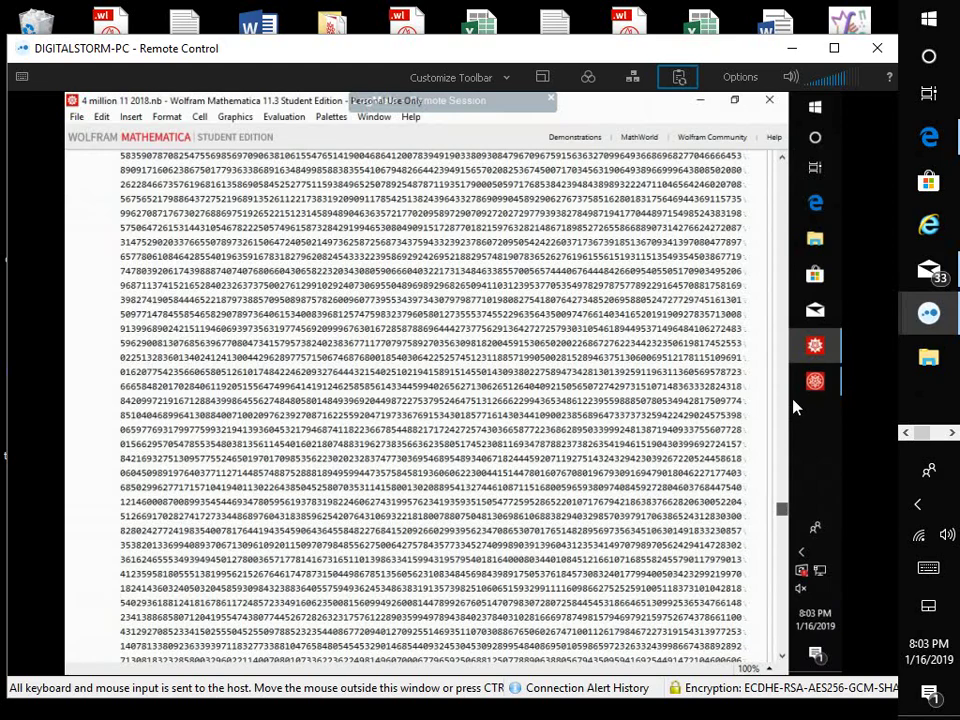
- Scroll up through the MRBtest2 result to view earlier digits of the MRB constant
scroll(794, 404, up, 5)
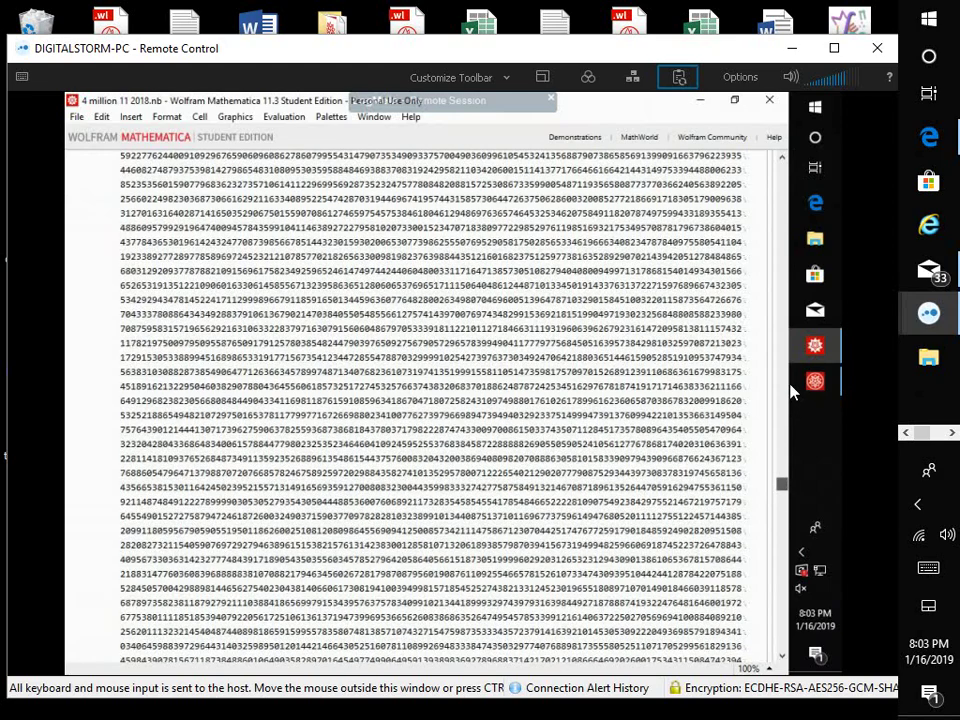
scroll(792, 398, up, 15)
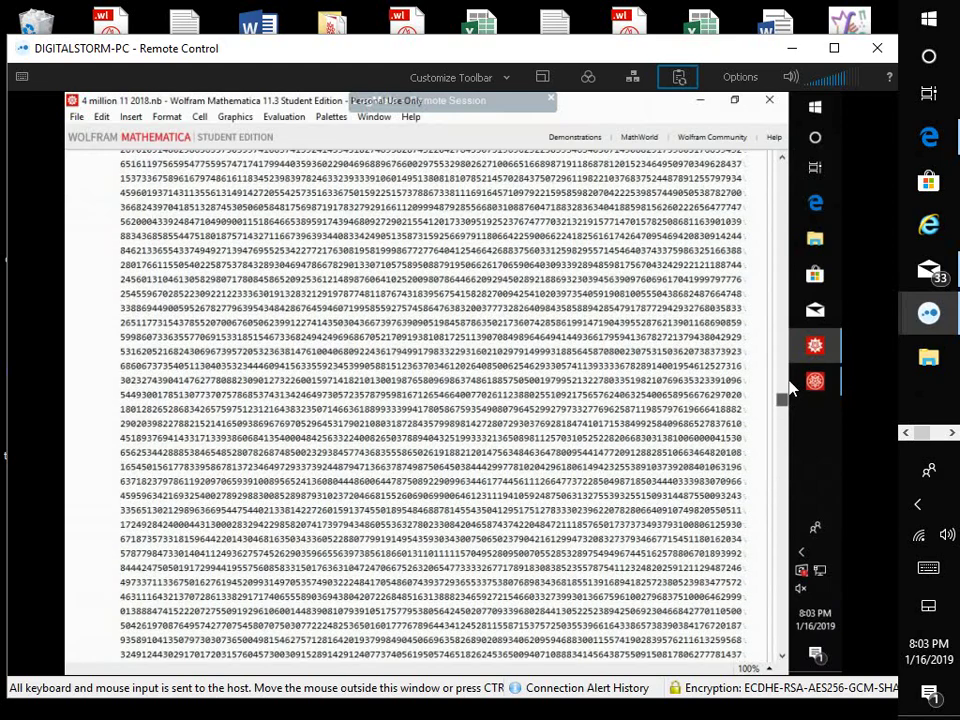
scroll(790, 388, up, 3)
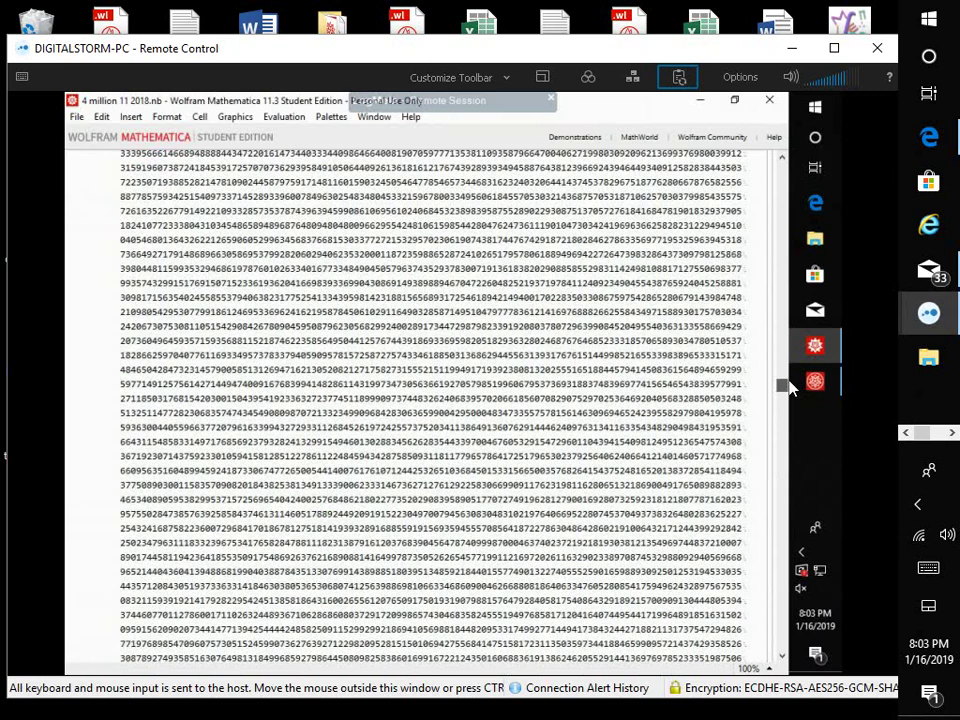
scroll(790, 388, up, 3)
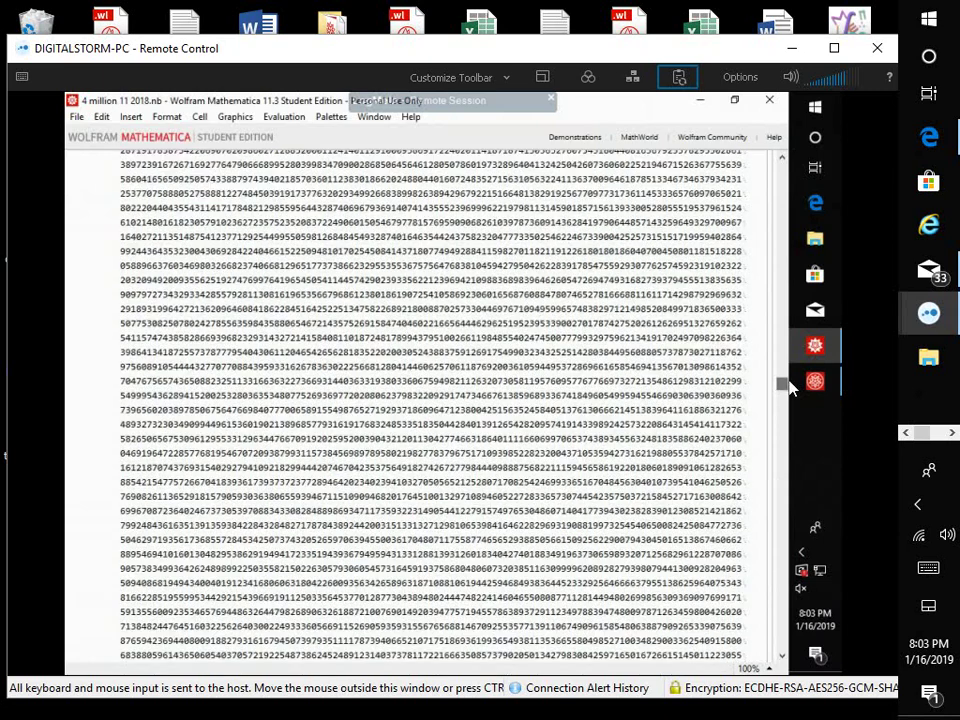